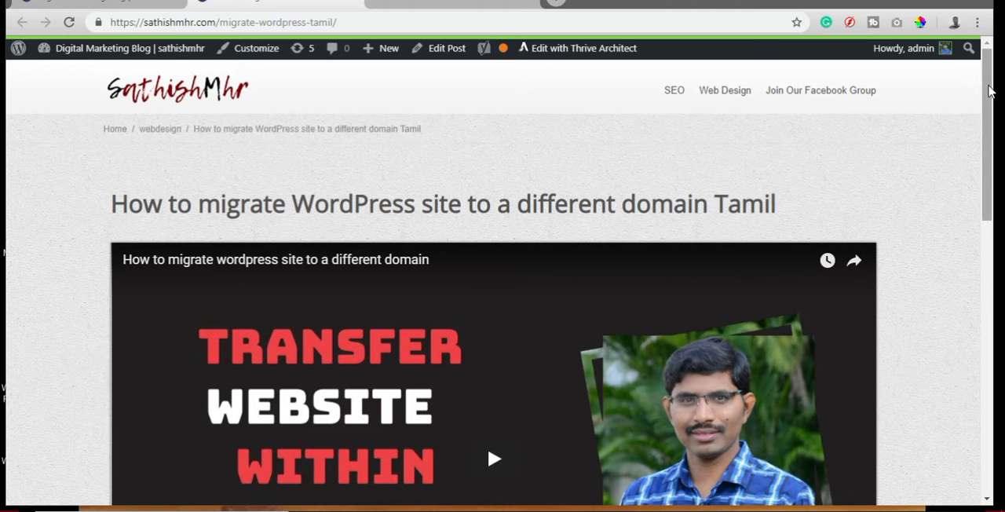
Examine how the reading progress bar follows the scroll position in the WordPress migration blog post.
{"action": "left_click_drag", "start_coordinate": [988, 91], "coordinate": [988, 132]}
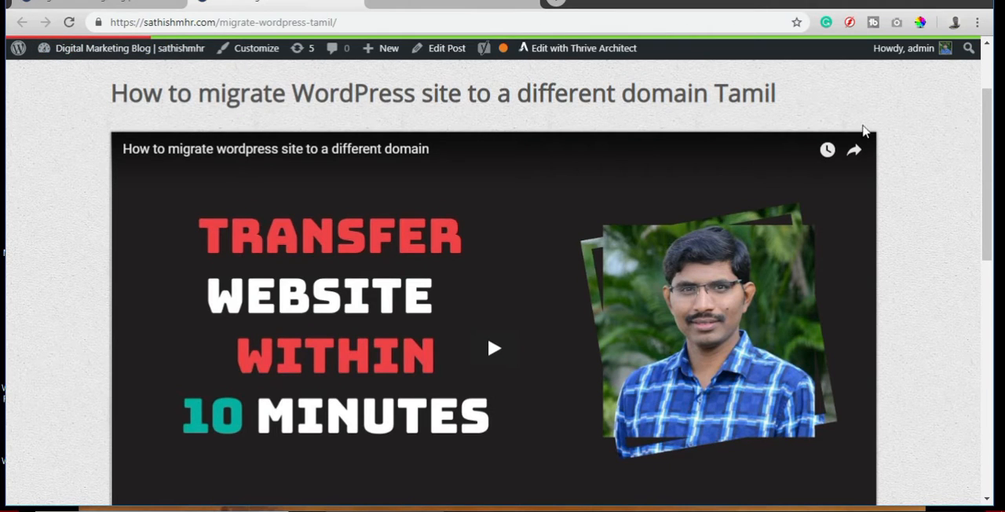
{"action": "left_click_drag", "start_coordinate": [988, 139], "coordinate": [953, 164]}
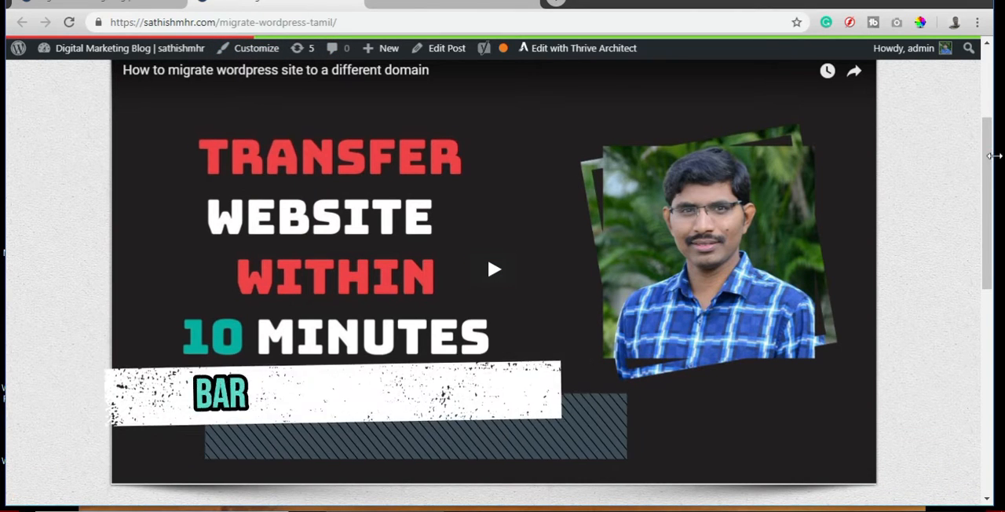
{"action": "left_click_drag", "start_coordinate": [990, 168], "coordinate": [977, 95]}
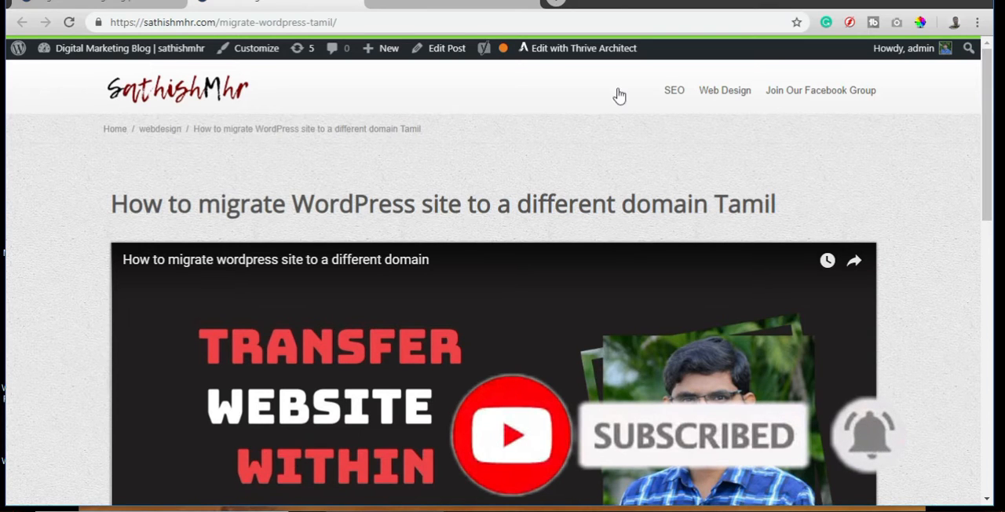
Open the site's WordPress dashboard and go to the page for adding new plugins.
{"action": "left_click", "coordinate": [76, 27]}
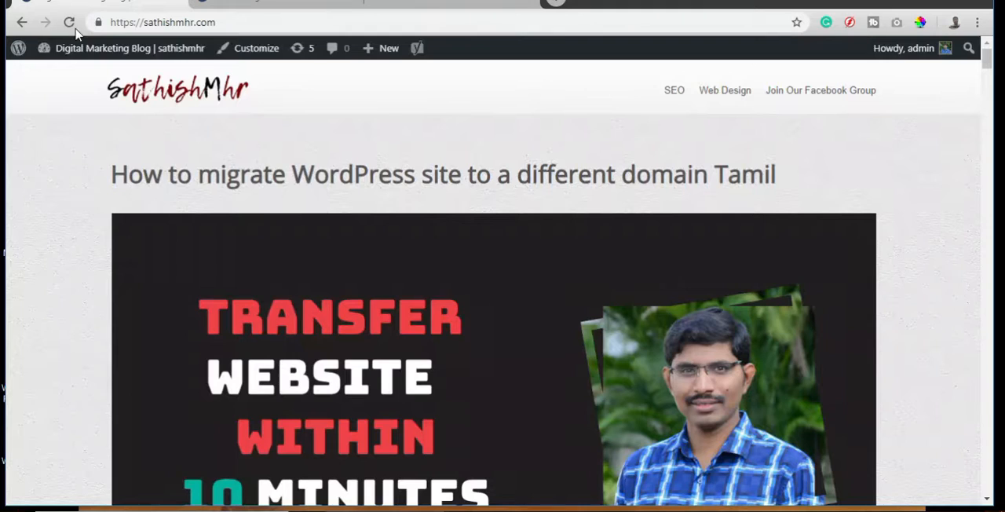
{"action": "mouse_move", "coordinate": [67, 54]}
{"action": "left_click", "coordinate": [62, 81]}
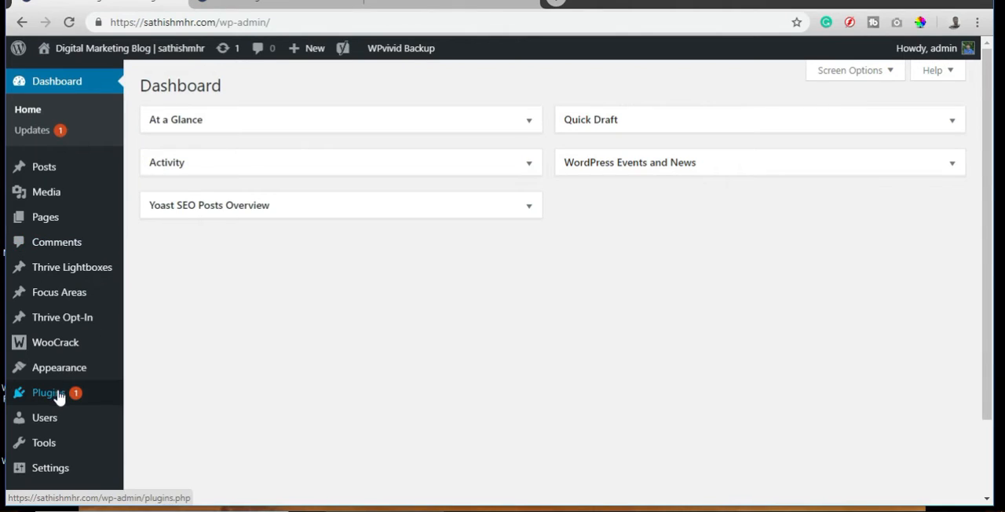
{"action": "mouse_move", "coordinate": [59, 397]}
{"action": "left_click", "coordinate": [155, 422]}
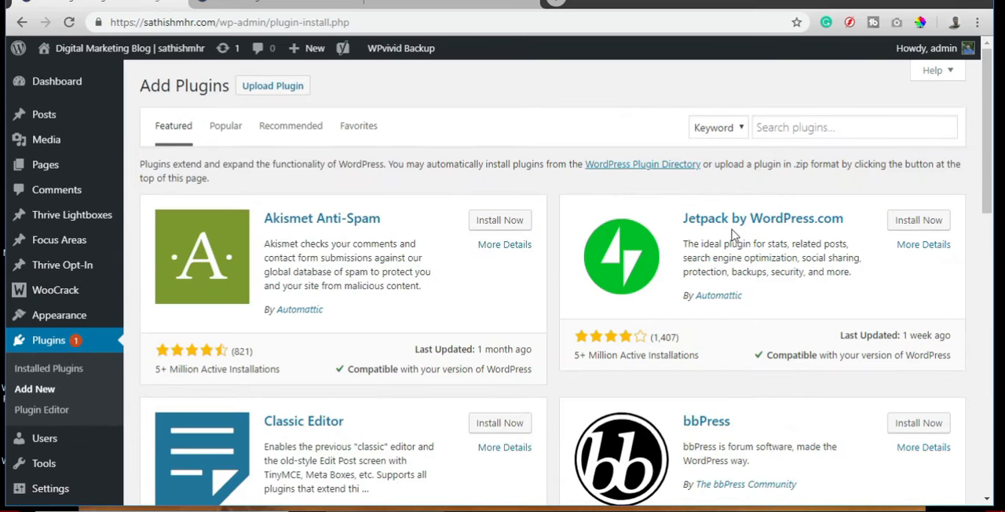
Search the plugin directory for "reading progress bar" and install the Reading progressbar plugin.
{"action": "left_click", "coordinate": [795, 129]}
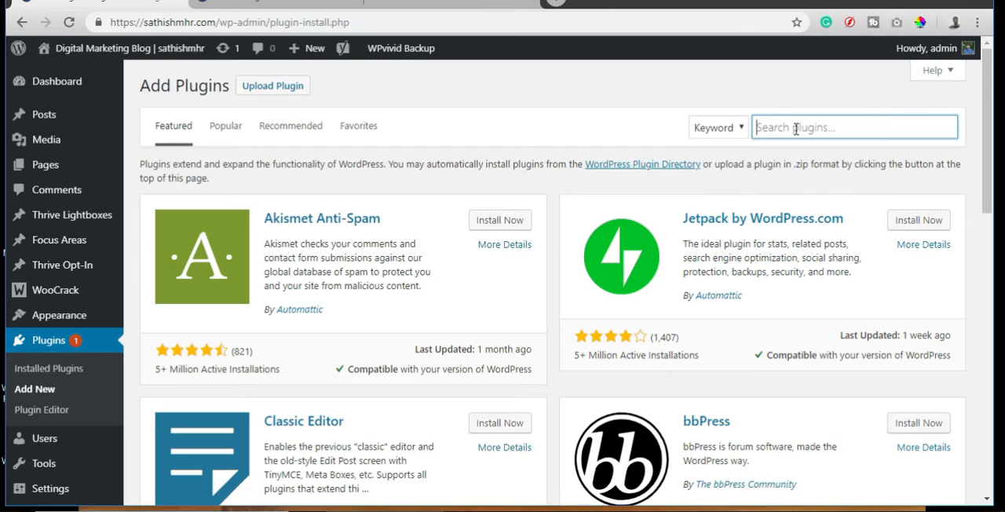
{"action": "type", "text": "read"}
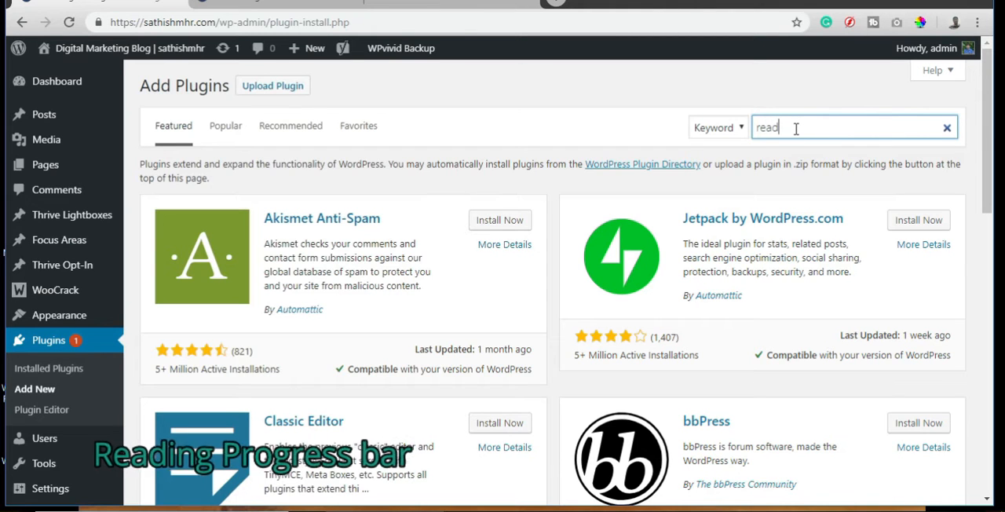
{"action": "type", "text": "ing "}
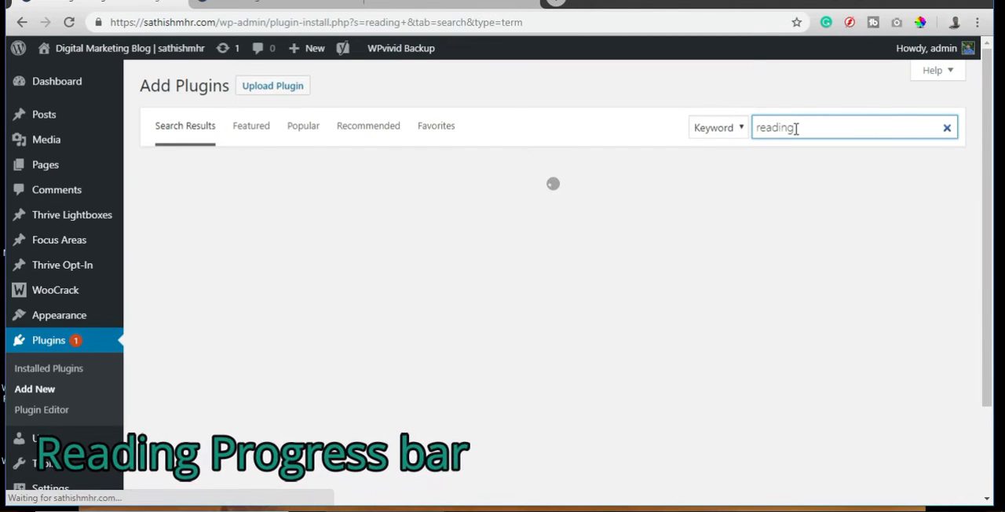
{"action": "type", "text": "prog"}
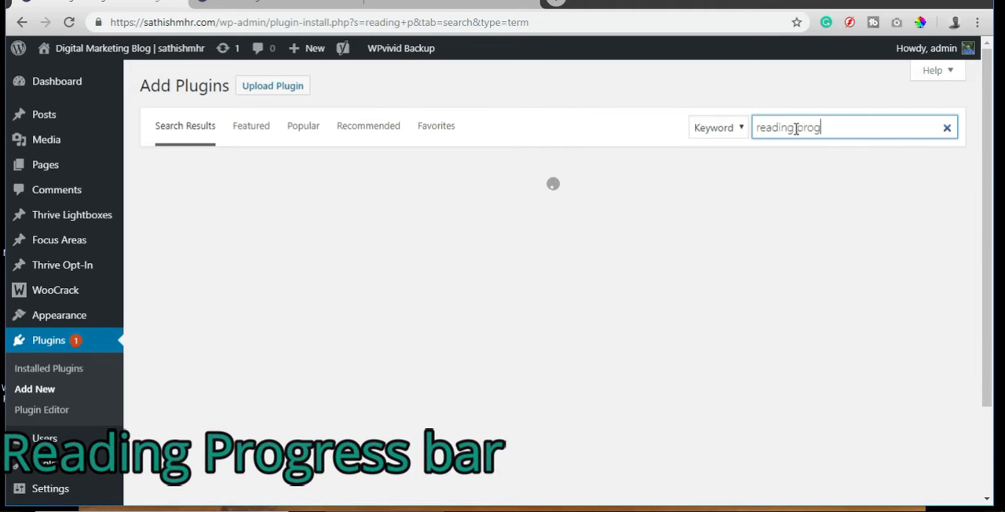
{"action": "type", "text": "ress ba"}
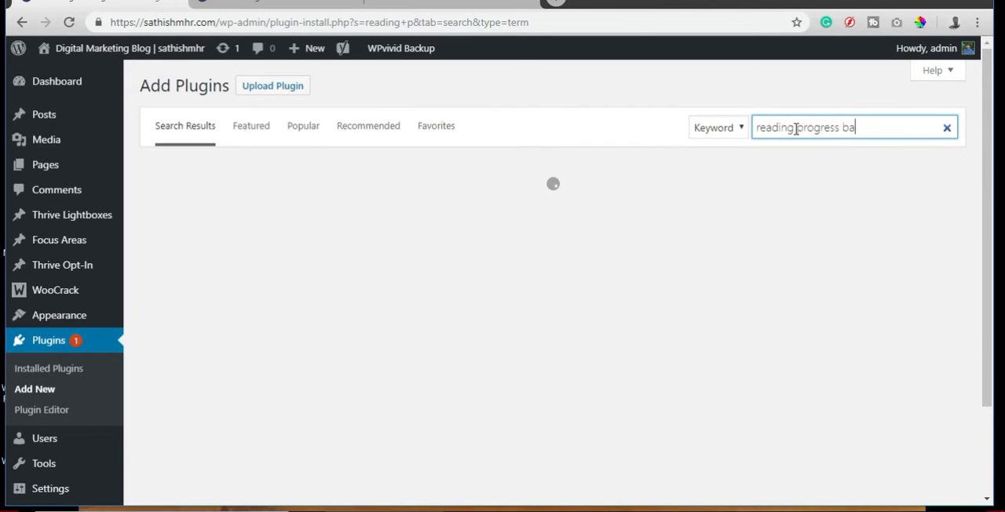
{"action": "type", "text": "r"}
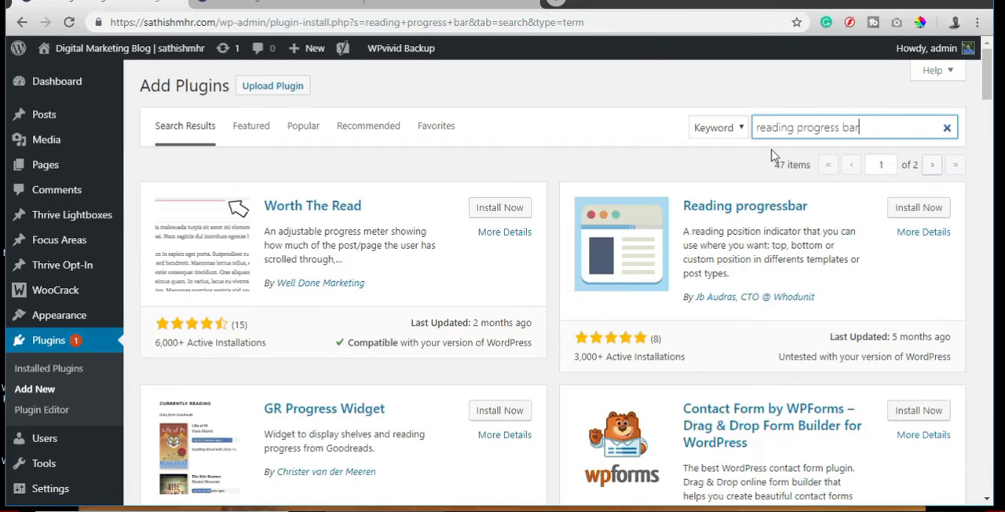
{"action": "left_click", "coordinate": [917, 212]}
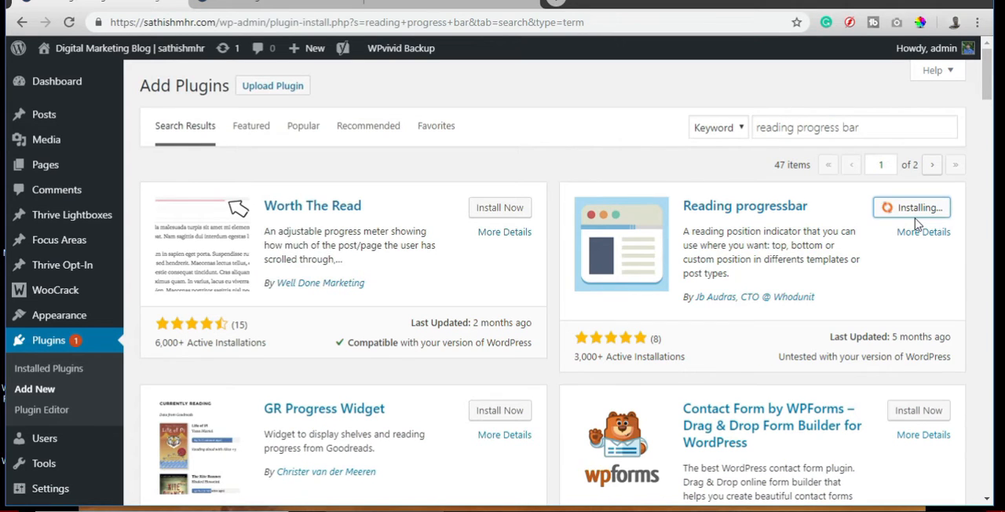
Open the Reading progressbar plugin's settings and set the progressbar height to 10 pixels.
{"action": "mouse_move", "coordinate": [66, 477]}
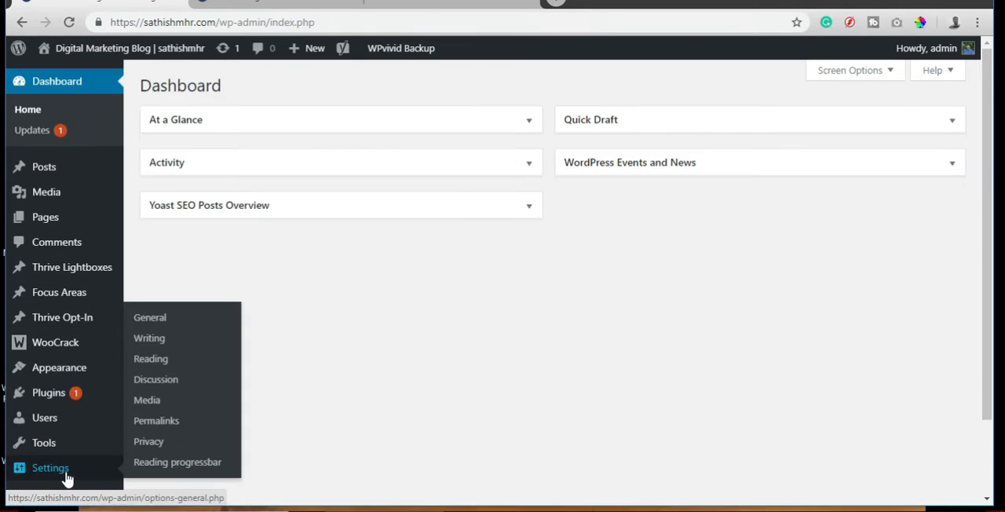
{"action": "left_click", "coordinate": [172, 463]}
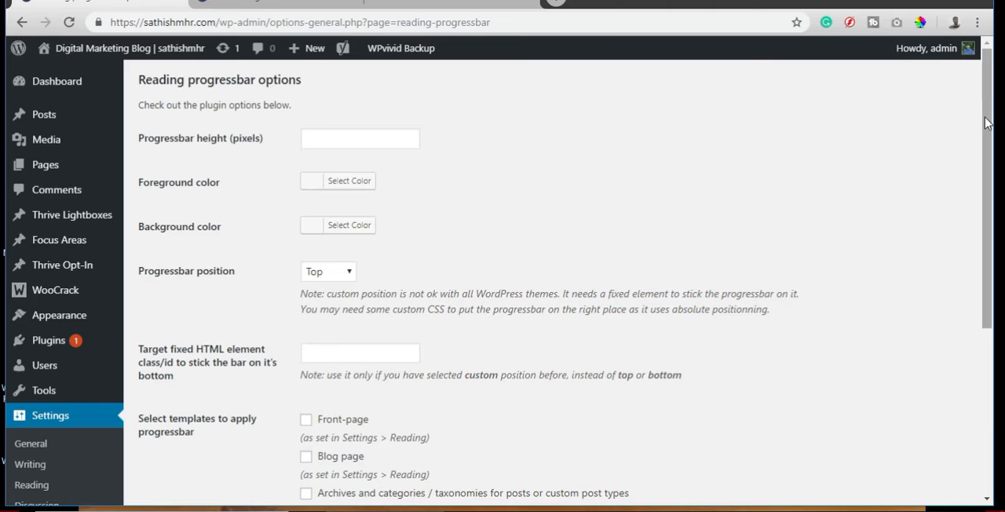
{"action": "mouse_move", "coordinate": [988, 126]}
{"action": "left_mouse_down"}
{"action": "mouse_move", "coordinate": [988, 256]}
{"action": "mouse_move", "coordinate": [988, 130]}
{"action": "left_mouse_up"}
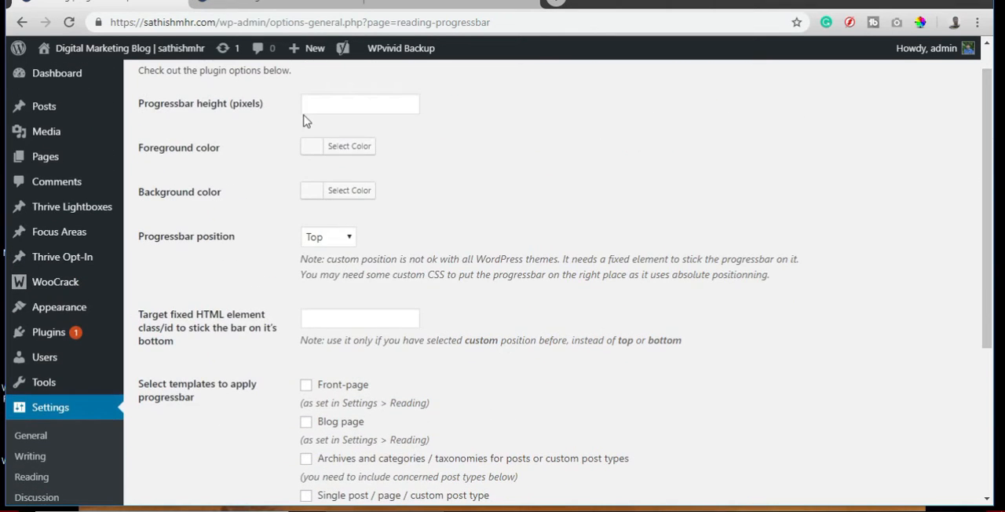
{"action": "left_click", "coordinate": [318, 105]}
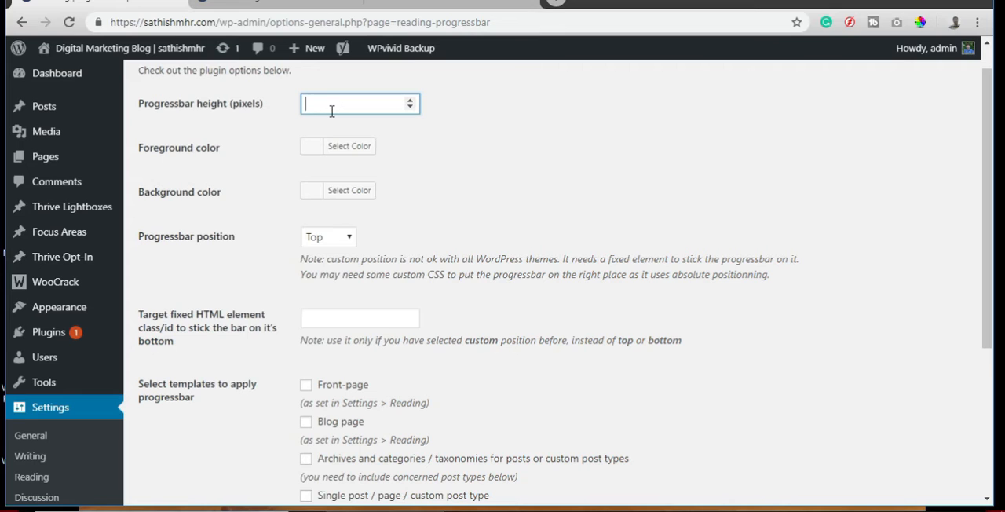
Sample the dark red 922C2C from the site logo on the blog post with ColorPick Eyedropper.
{"action": "left_click", "coordinate": [311, 149]}
{"action": "left_click", "coordinate": [311, 151]}
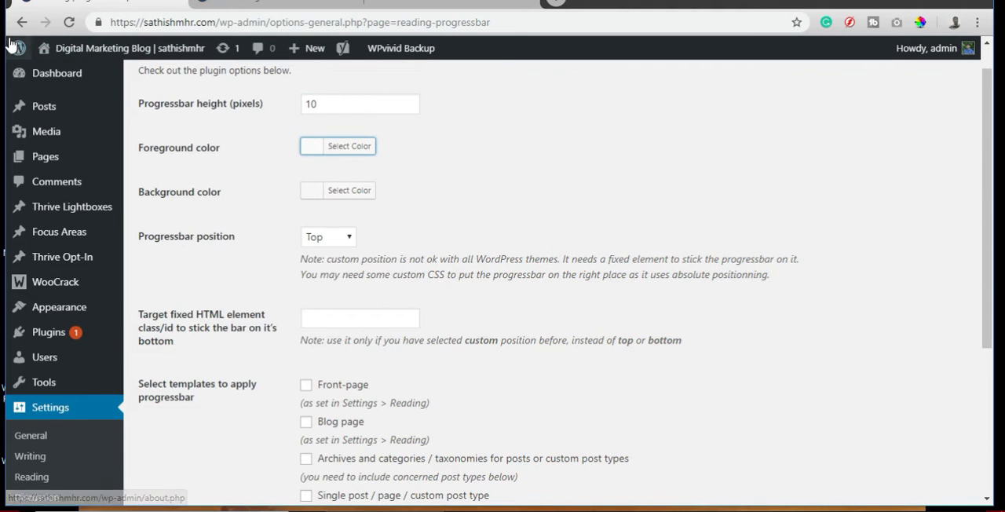
{"action": "mouse_move", "coordinate": [12, 44]}
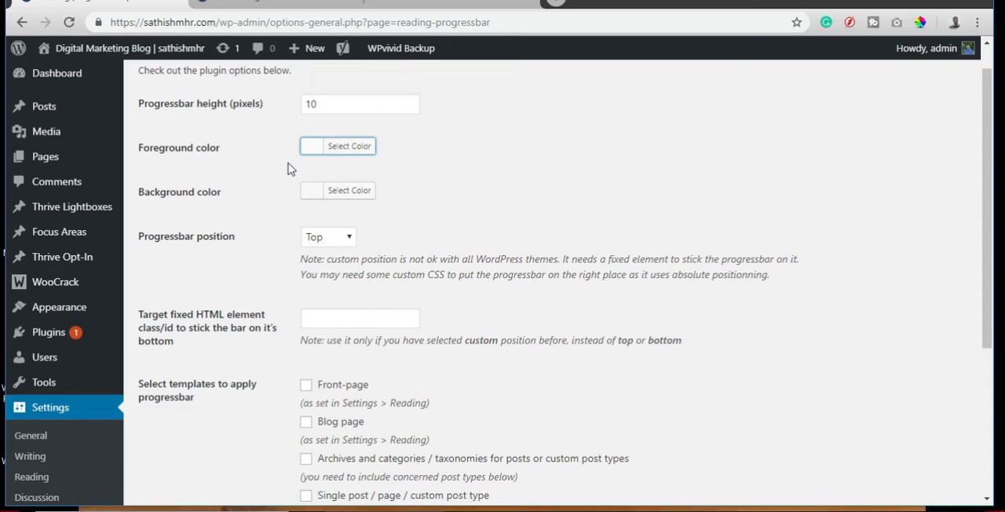
{"action": "left_click", "coordinate": [263, 3]}
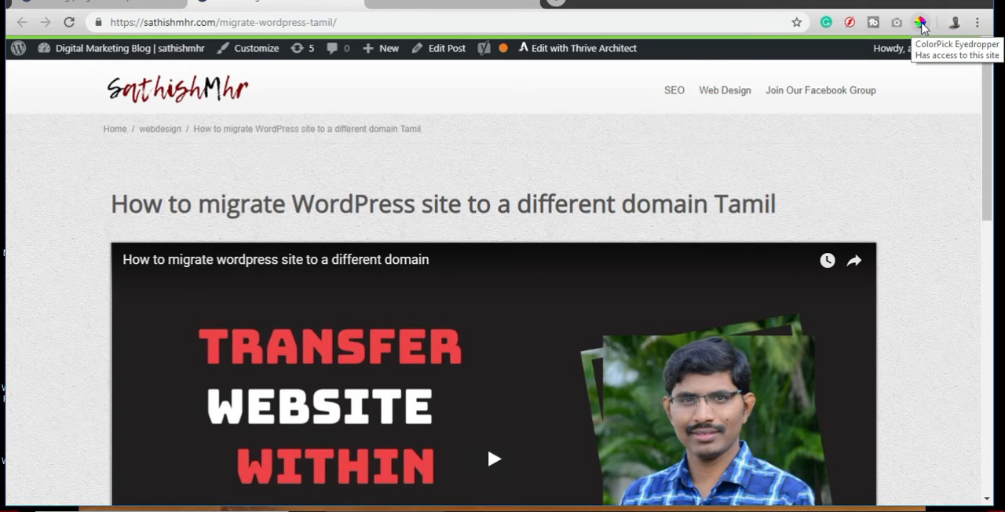
{"action": "left_click", "coordinate": [919, 23]}
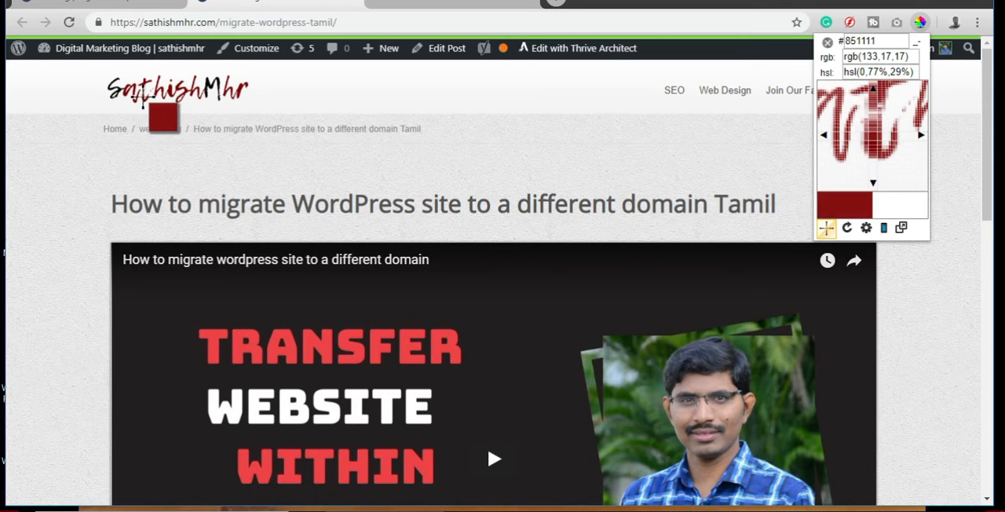
{"action": "left_click", "coordinate": [145, 100]}
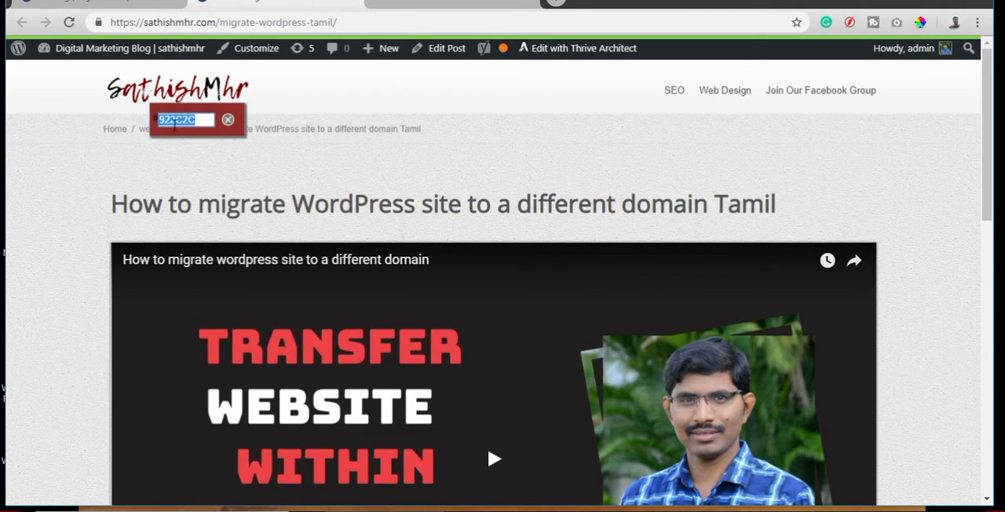
Set the progressbar's background color to #922c2c in the plugin options.
{"action": "left_click", "coordinate": [92, 11]}
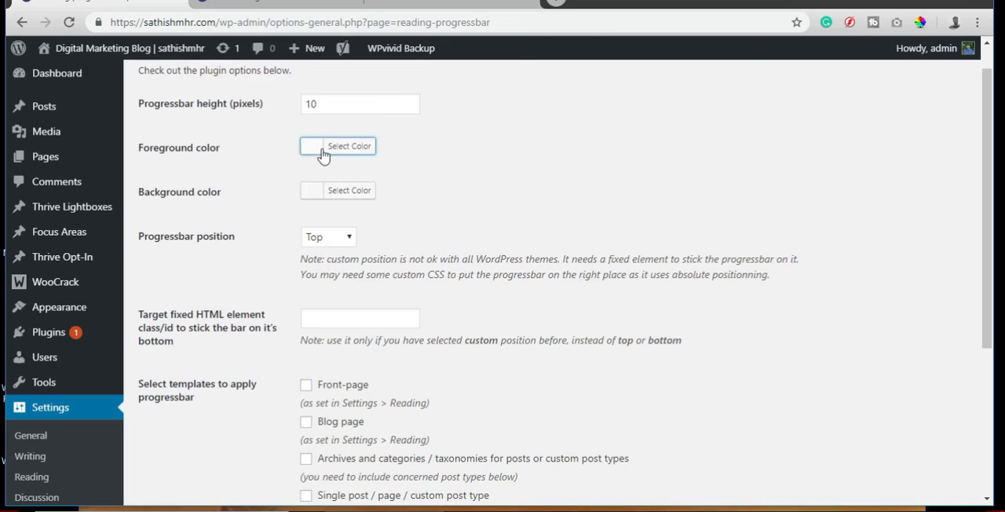
{"action": "left_click", "coordinate": [311, 196]}
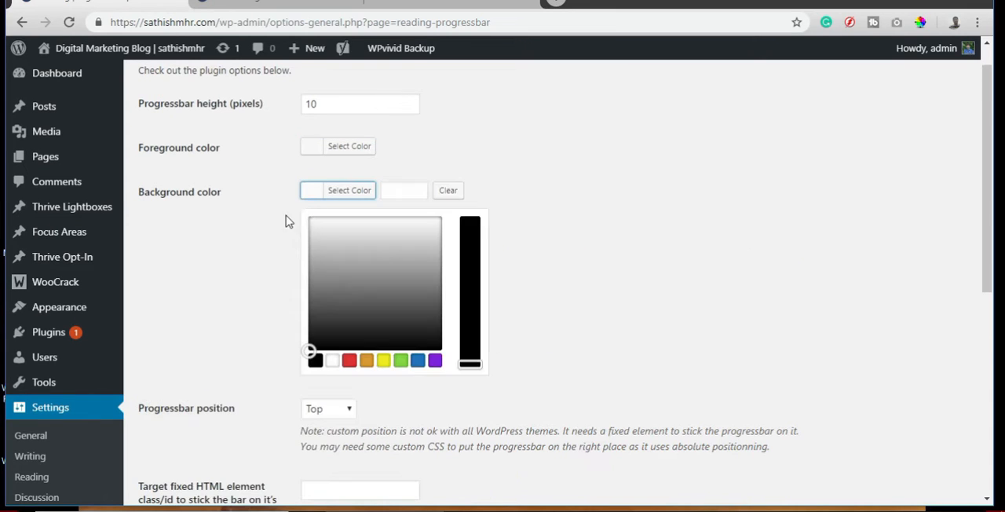
{"action": "left_click", "coordinate": [399, 191]}
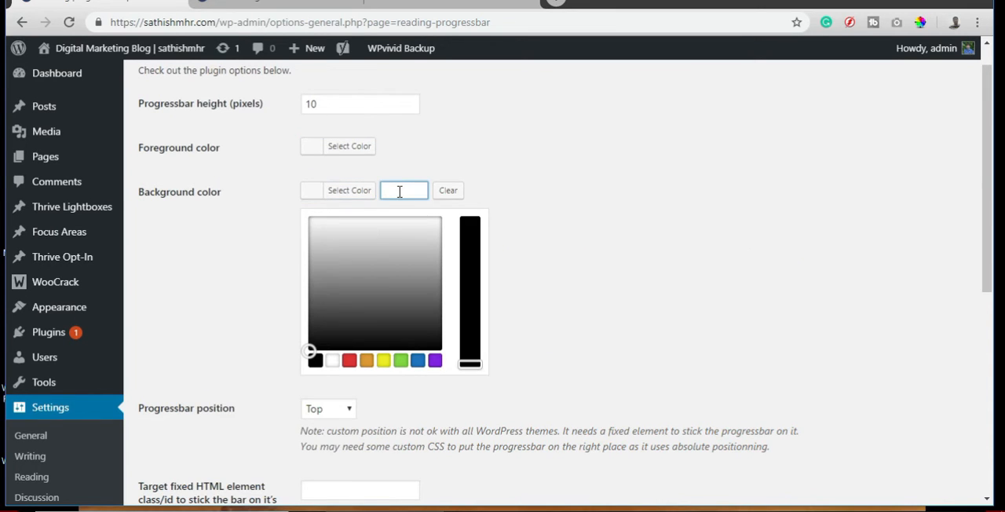
{"action": "type", "text": "#922c2c"}
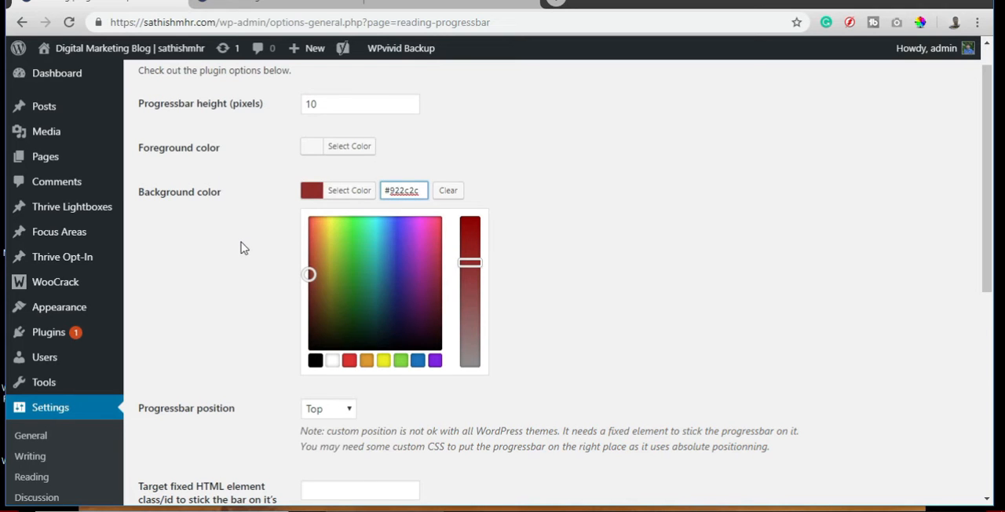
{"action": "left_click", "coordinate": [241, 277]}
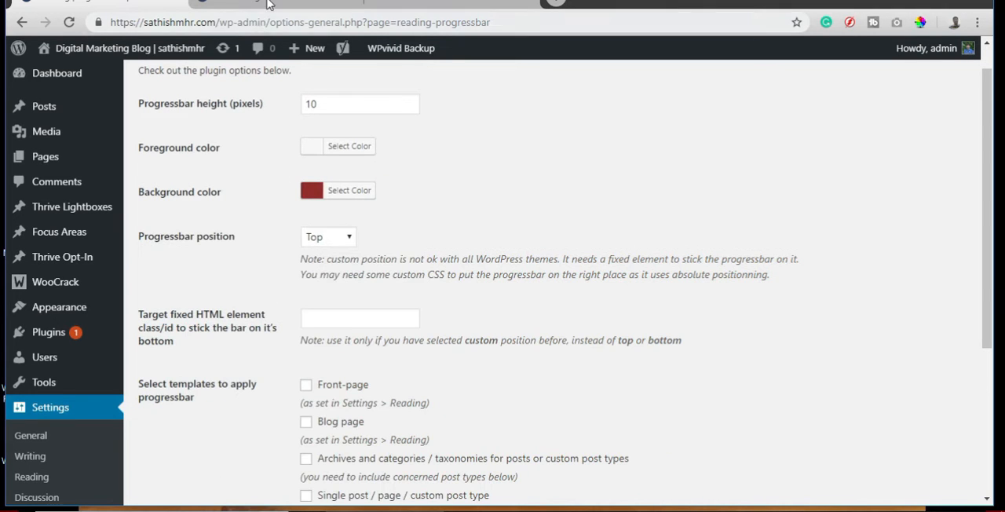
Discard the red sample on the blog post and sample the black 010101 from the logo's first letter.
{"action": "left_click", "coordinate": [267, 4]}
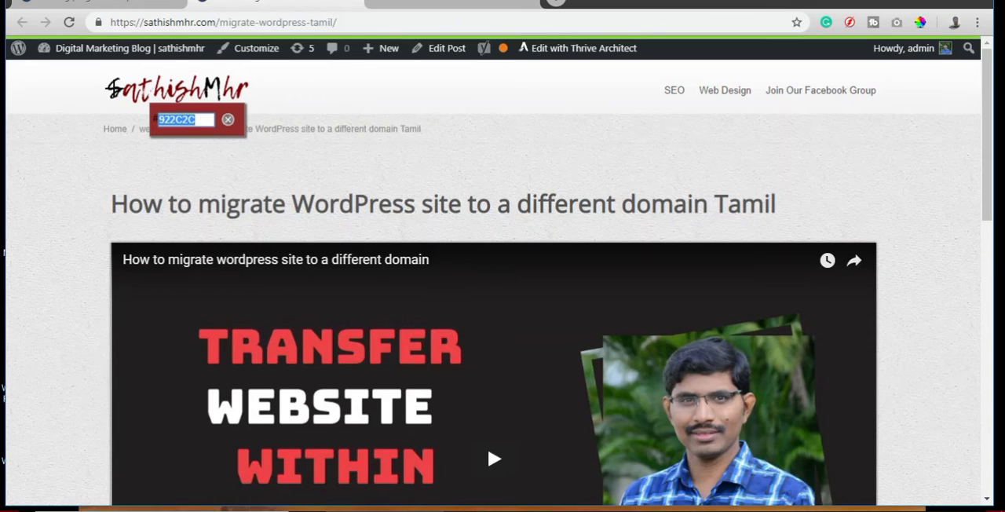
{"action": "left_click", "coordinate": [227, 119]}
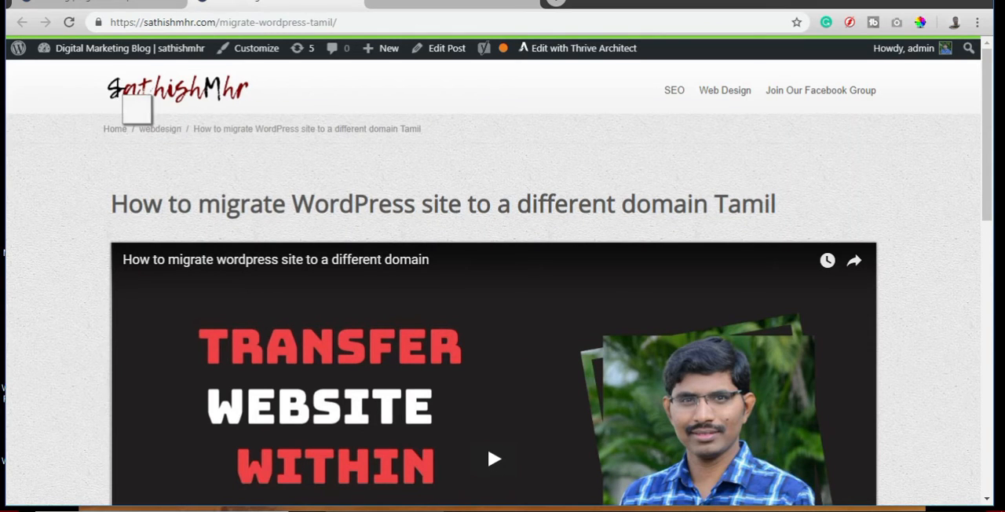
{"action": "left_click", "coordinate": [139, 109]}
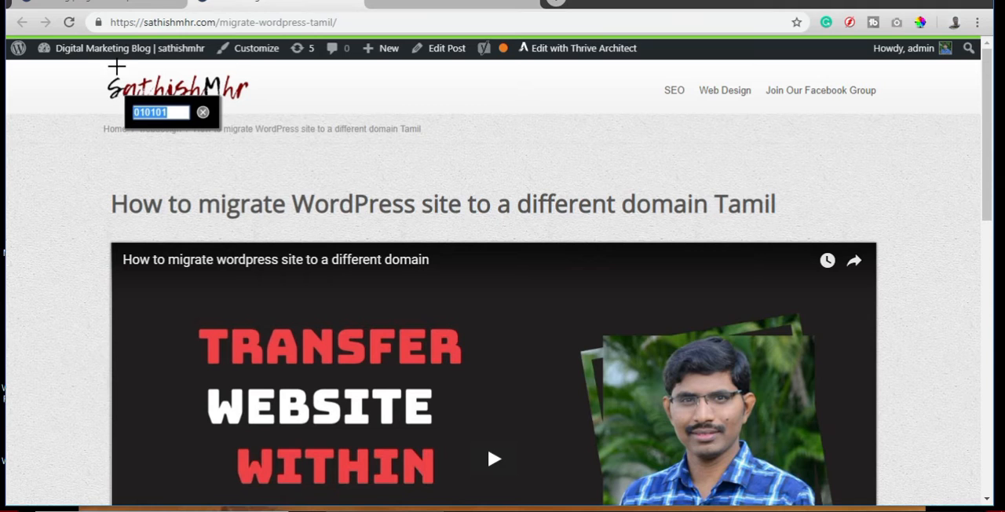
Set the progressbar's foreground color to the sampled black 010101 in the plugin options.
{"action": "left_click", "coordinate": [115, 3]}
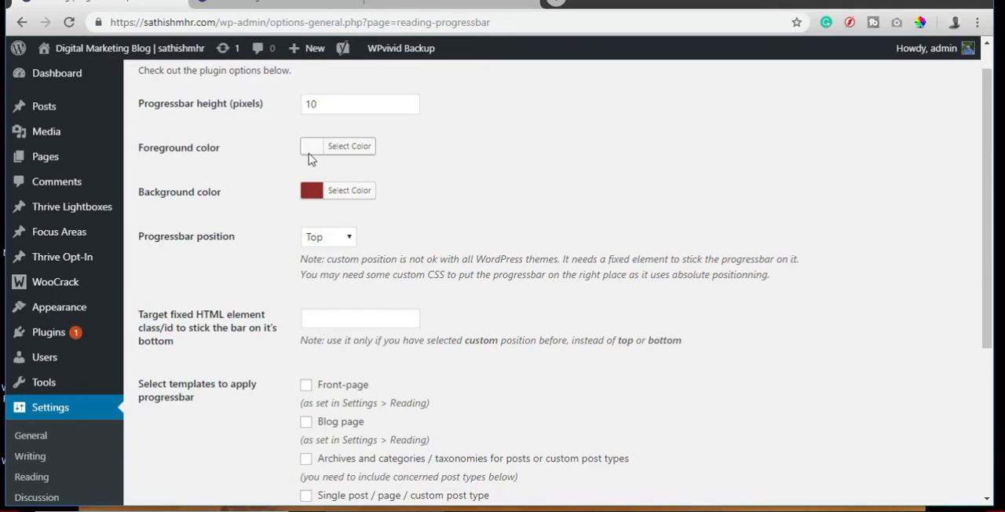
{"action": "left_click", "coordinate": [307, 149]}
{"action": "left_click", "coordinate": [399, 150]}
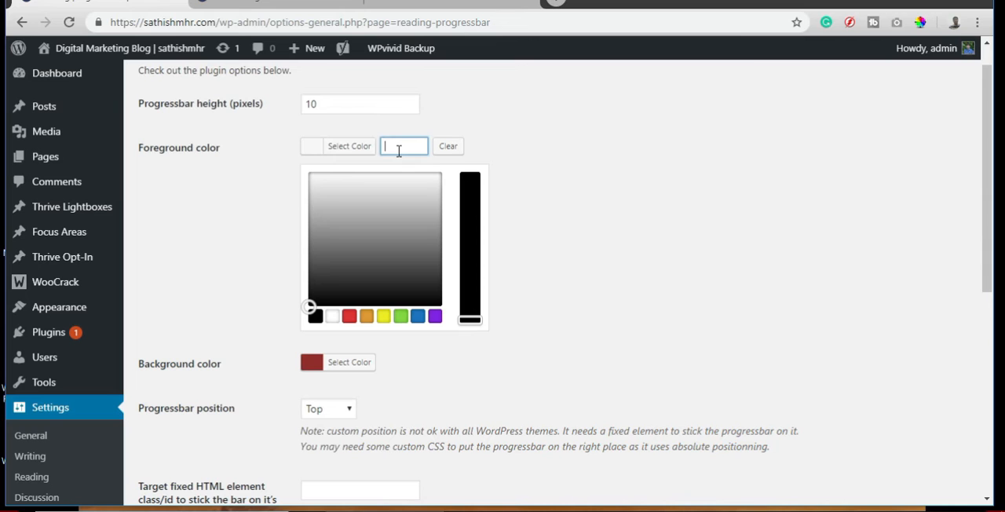
{"action": "type", "text": "#010101"}
{"action": "left_click", "coordinate": [261, 202]}
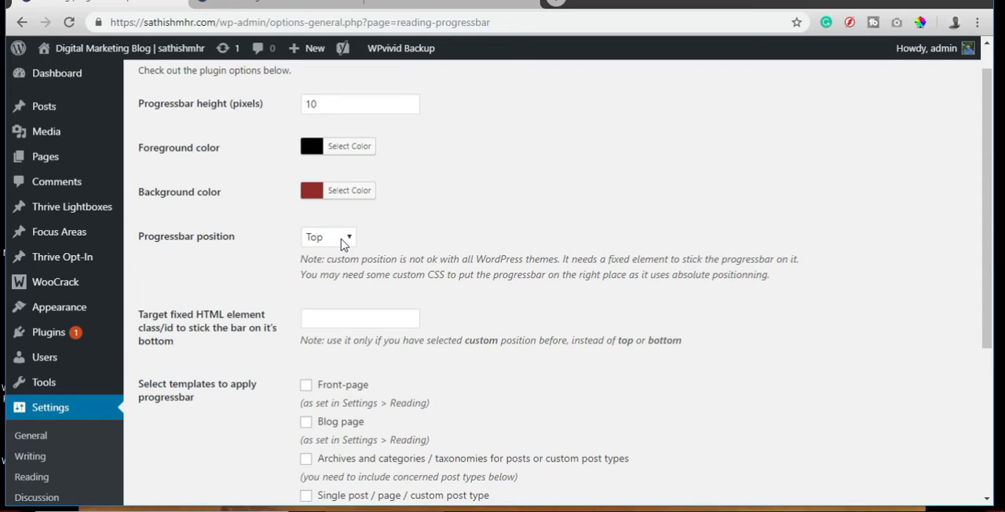
Review the available progressbar position options and keep the position at Top.
{"action": "left_click", "coordinate": [339, 240]}
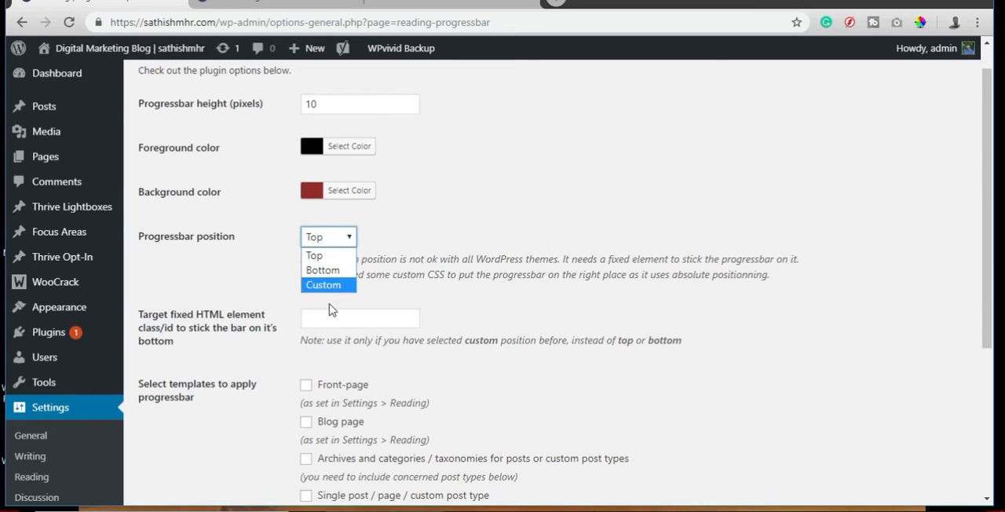
{"action": "left_click", "coordinate": [330, 309]}
{"action": "left_click", "coordinate": [314, 319]}
{"action": "left_click", "coordinate": [535, 314]}
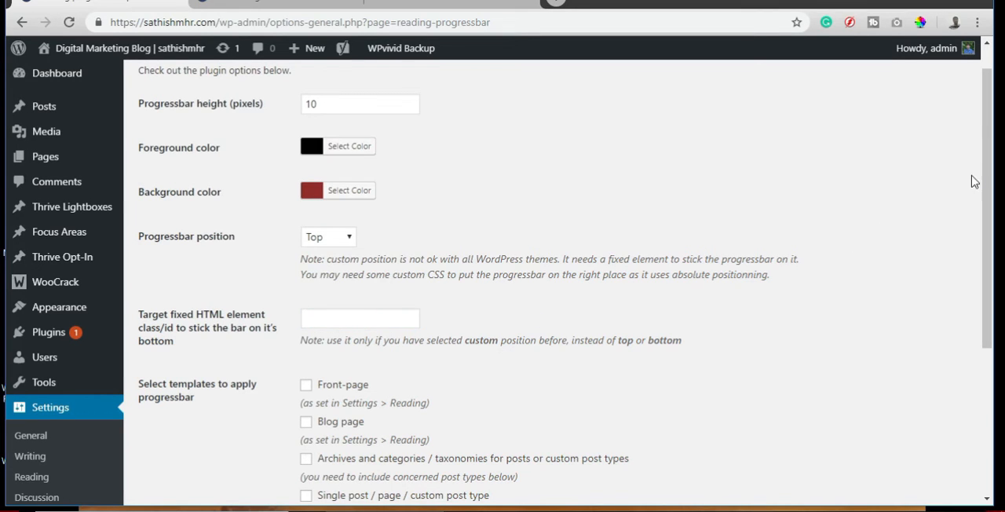
Apply the progressbar to the front page, blog page, archives and single templates and to Posts and Pages, and save the changes.
{"action": "left_click_drag", "start_coordinate": [987, 180], "coordinate": [981, 292]}
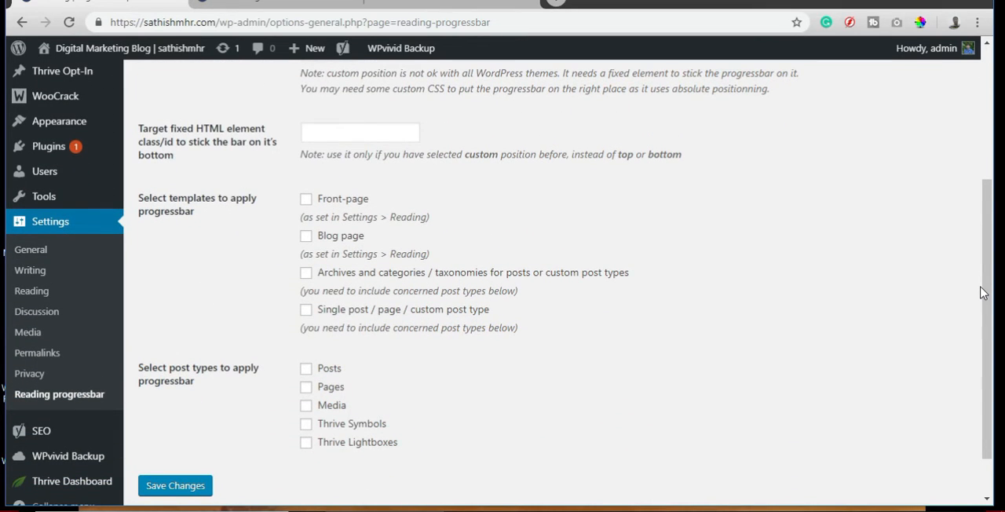
{"action": "left_click_drag", "start_coordinate": [987, 298], "coordinate": [985, 348]}
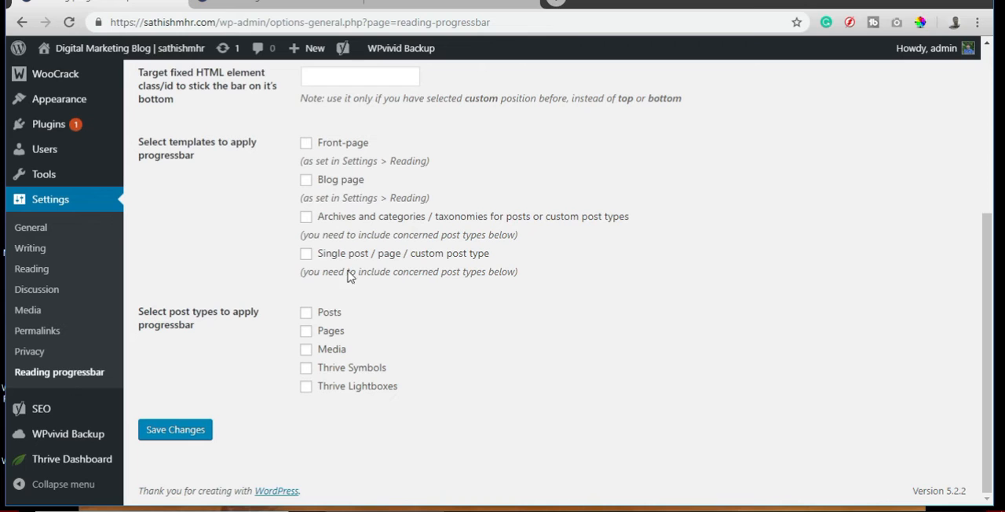
{"action": "left_click", "coordinate": [306, 145]}
{"action": "left_click", "coordinate": [306, 181]}
{"action": "left_click", "coordinate": [305, 222]}
{"action": "left_click", "coordinate": [307, 258]}
{"action": "left_click", "coordinate": [176, 430]}
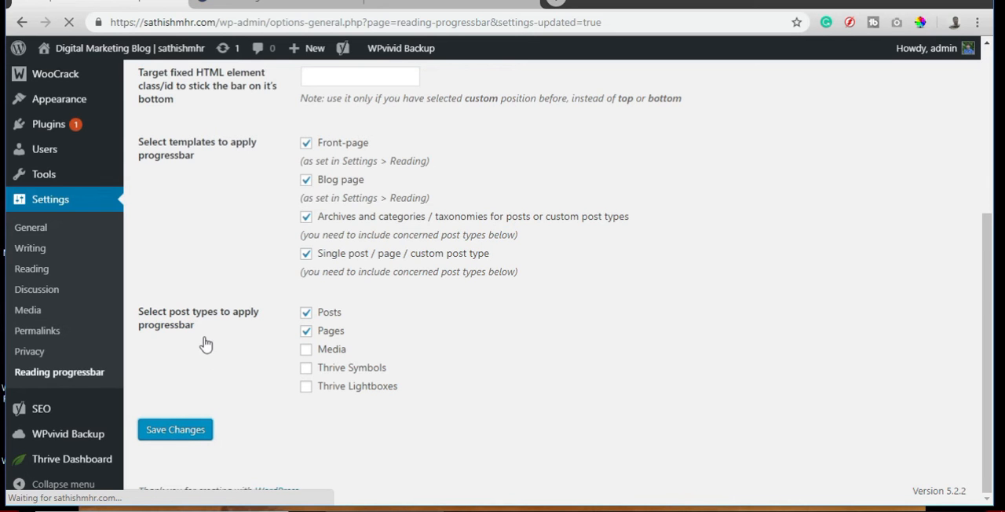
Reload the WordPress migration blog post and check the progressbar while moving through the page.
{"action": "left_click", "coordinate": [280, 3]}
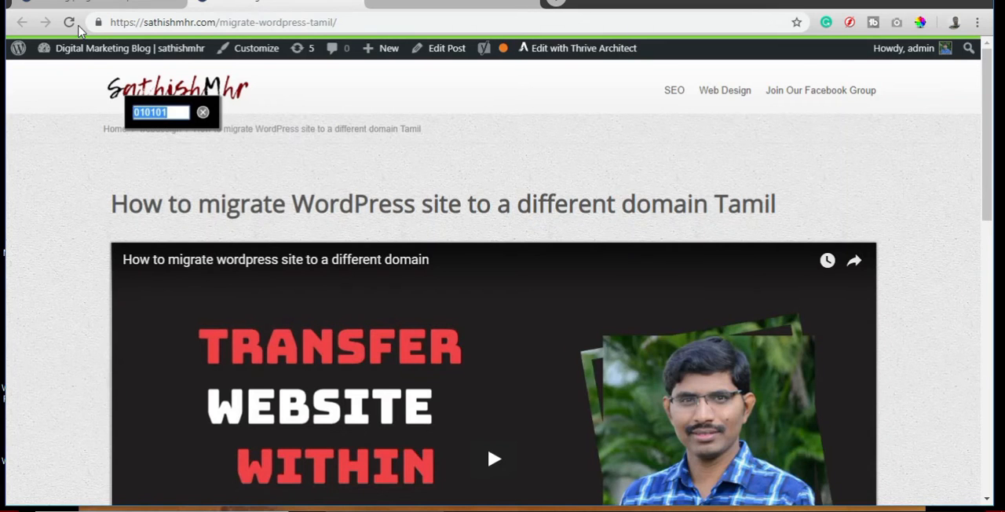
{"action": "left_click", "coordinate": [69, 23]}
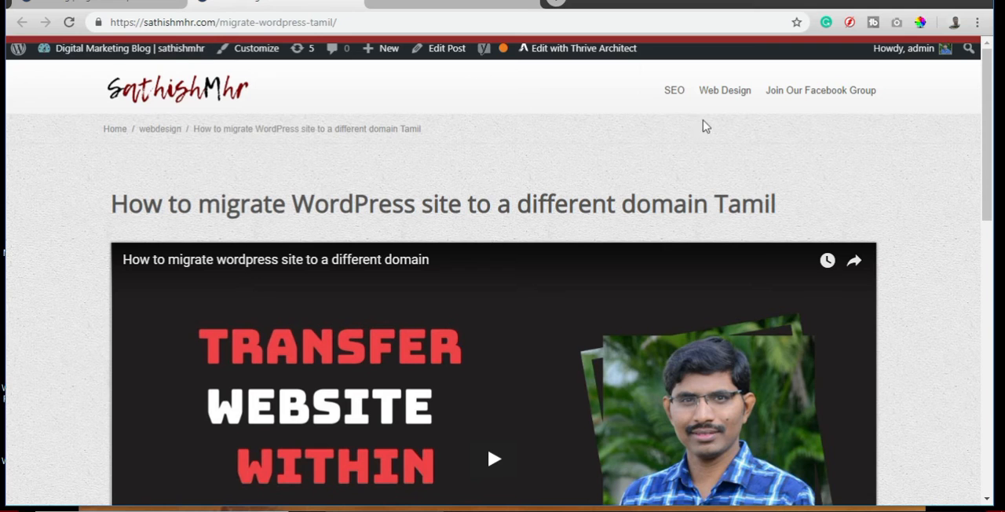
{"action": "left_click_drag", "start_coordinate": [986, 91], "coordinate": [976, 30]}
Open the first post in the SEO category and check the progressbar while reading down the article.
{"action": "left_click", "coordinate": [671, 95]}
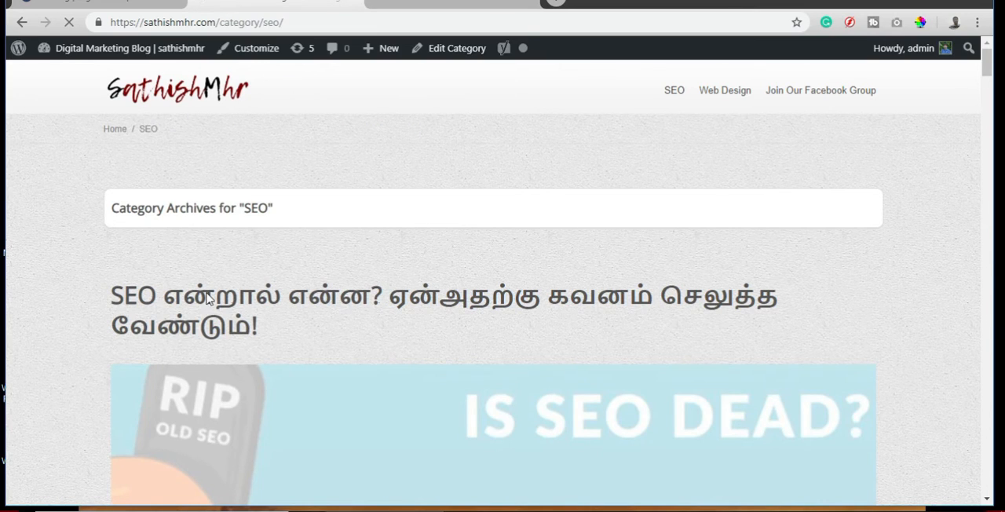
{"action": "left_click", "coordinate": [209, 310]}
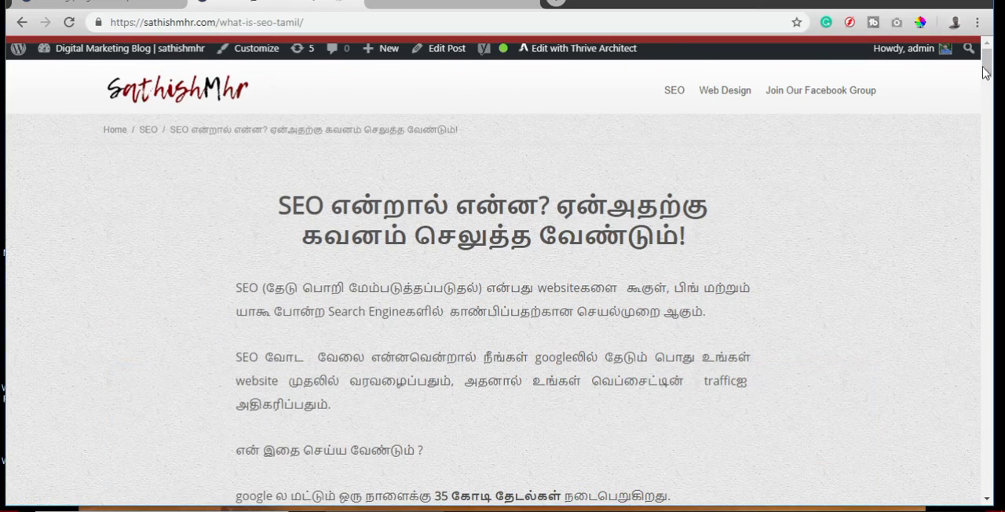
{"action": "left_click_drag", "start_coordinate": [989, 66], "coordinate": [974, 369]}
Set the progressbar height to 4 pixels in the plugin options and save the changes.
{"action": "left_click", "coordinate": [114, 7]}
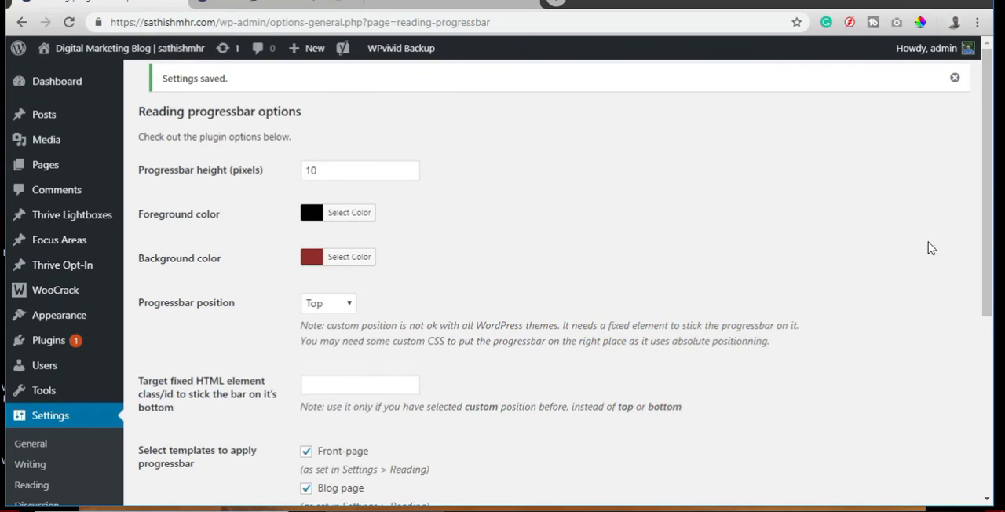
{"action": "scroll", "coordinate": [985, 236], "scroll_direction": "down", "scroll_amount": 3}
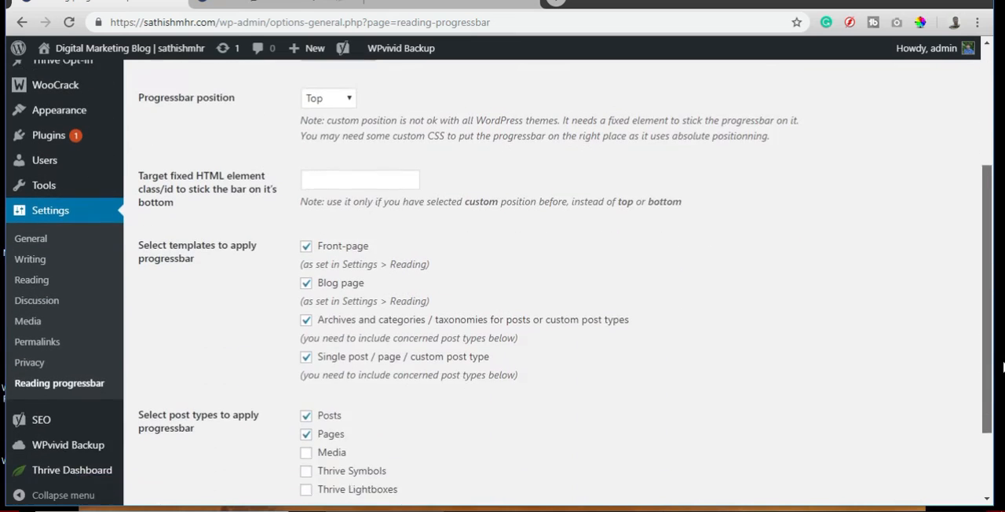
{"action": "left_click_drag", "start_coordinate": [988, 296], "coordinate": [982, 322]}
{"action": "scroll", "coordinate": [985, 329], "scroll_direction": "up", "scroll_amount": 4}
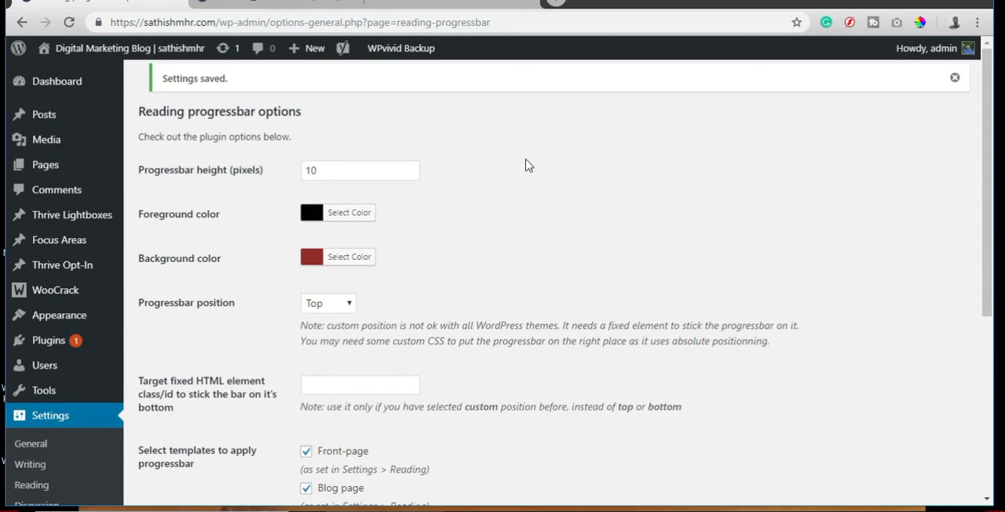
{"action": "left_click", "coordinate": [333, 174]}
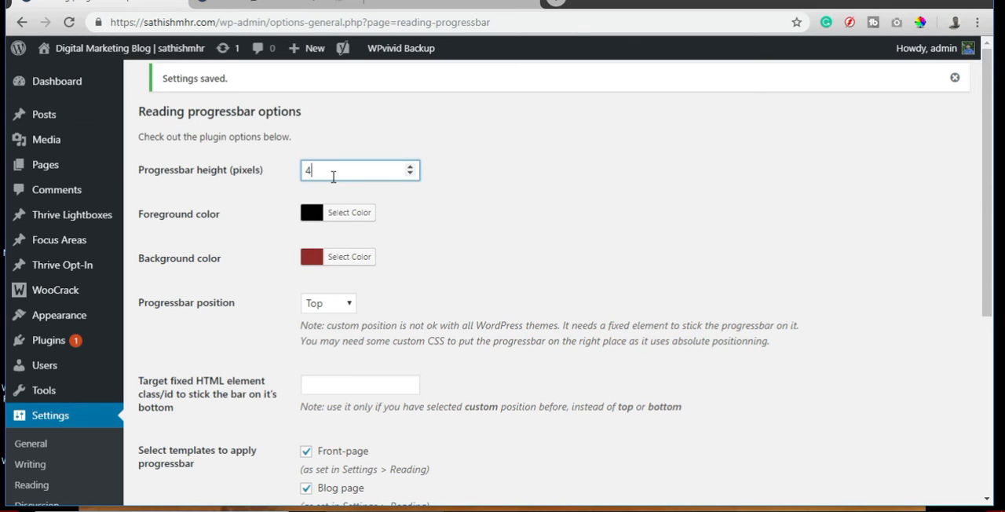
{"action": "left_click_drag", "start_coordinate": [988, 191], "coordinate": [981, 424]}
{"action": "left_click", "coordinate": [185, 441]}
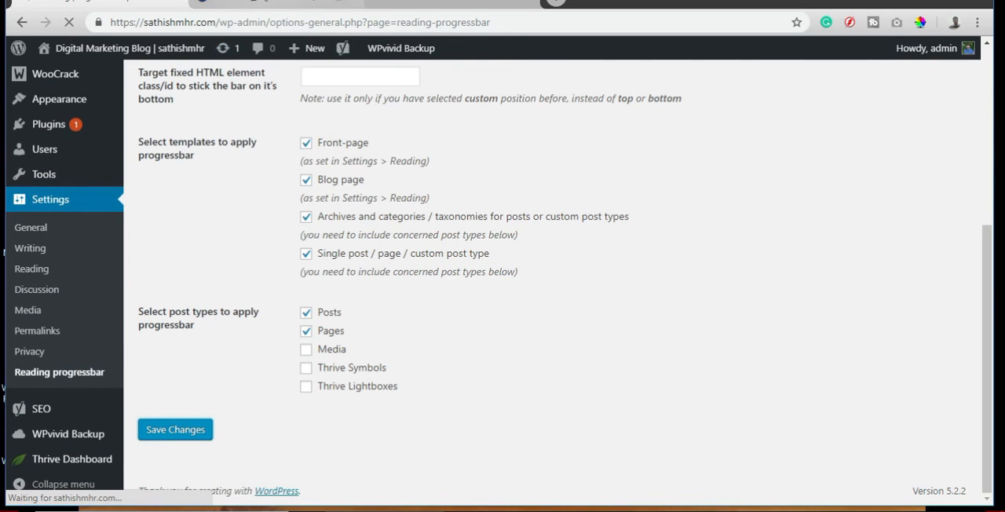
Reload the SEO blog post and check the progressbar's new height at different reading positions.
{"action": "left_click", "coordinate": [210, 9]}
{"action": "left_click", "coordinate": [69, 25]}
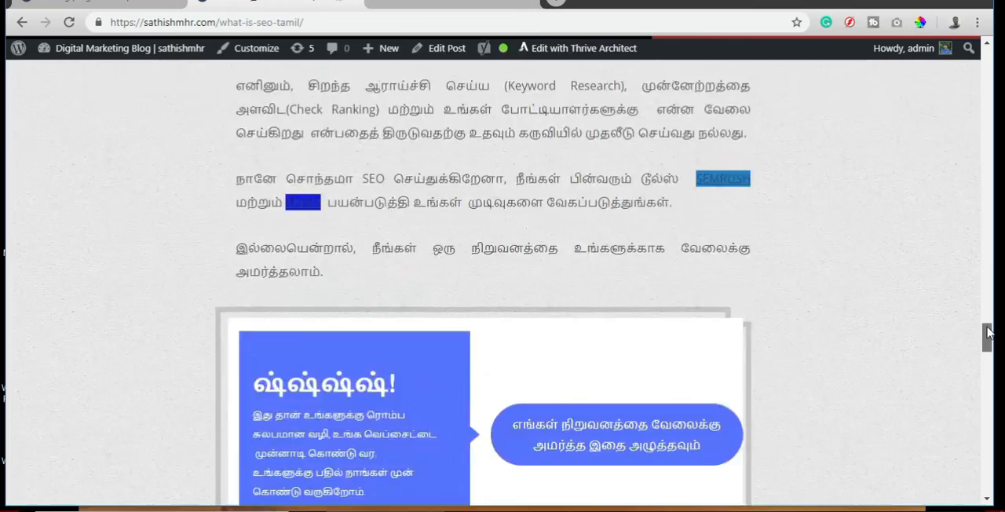
{"action": "left_click_drag", "start_coordinate": [988, 333], "coordinate": [991, 253]}
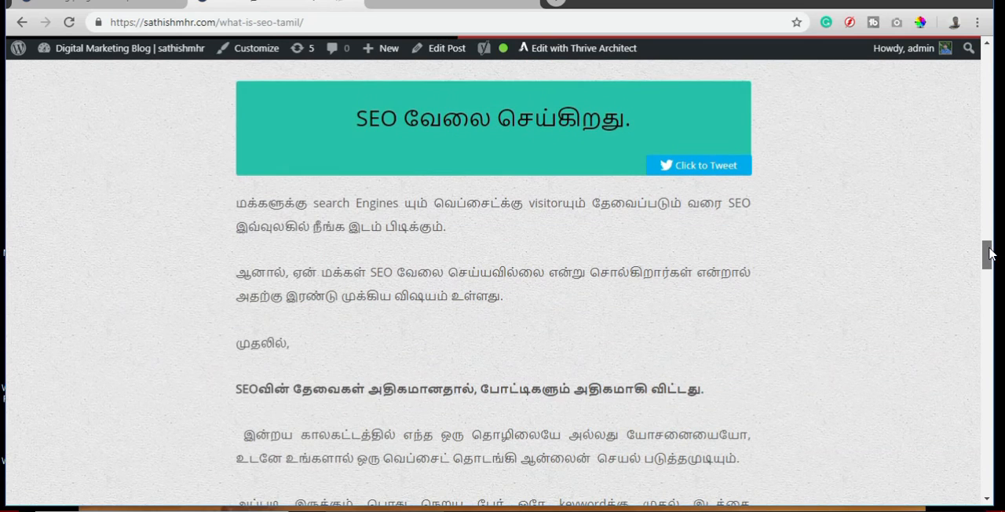
{"action": "left_click", "coordinate": [318, 18]}
{"action": "key", "text": "ctrl+c"}
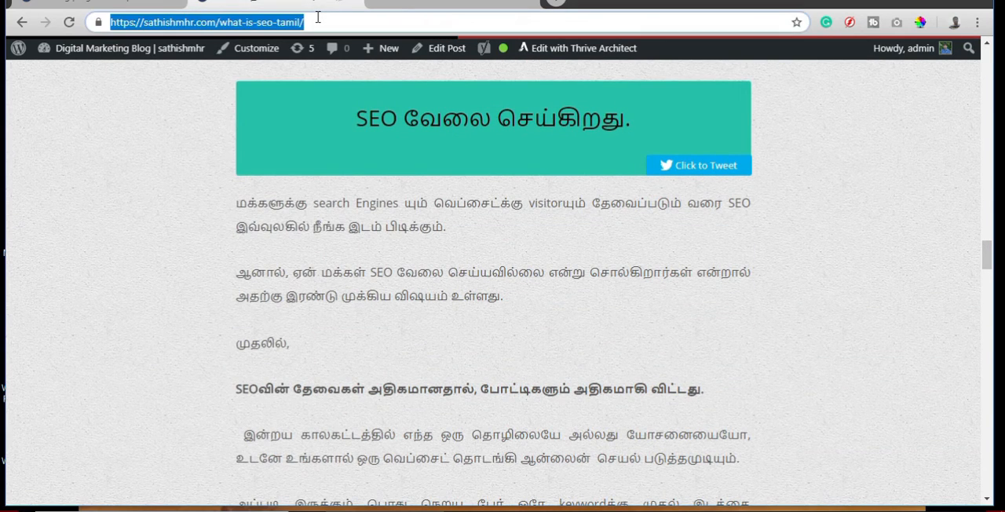
{"action": "left_click", "coordinate": [976, 23]}
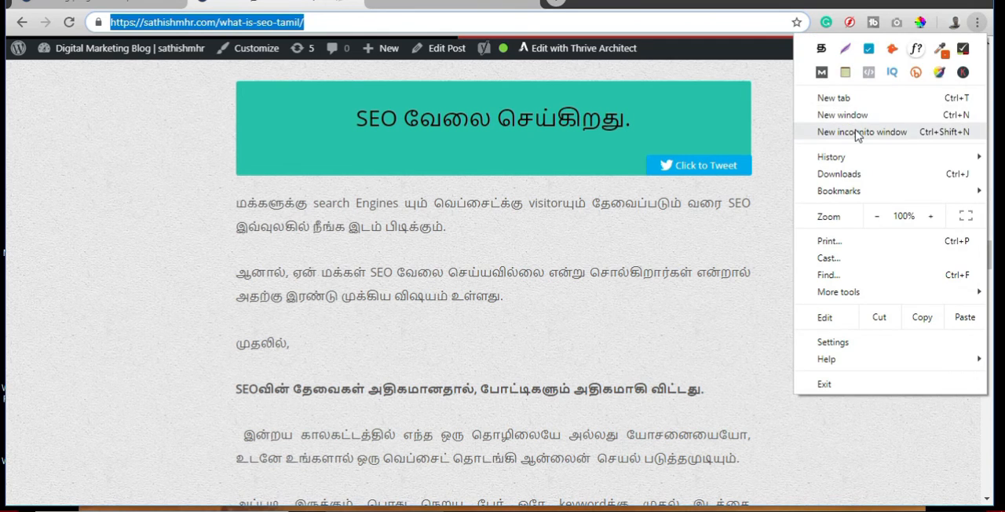
{"action": "left_click", "coordinate": [840, 131]}
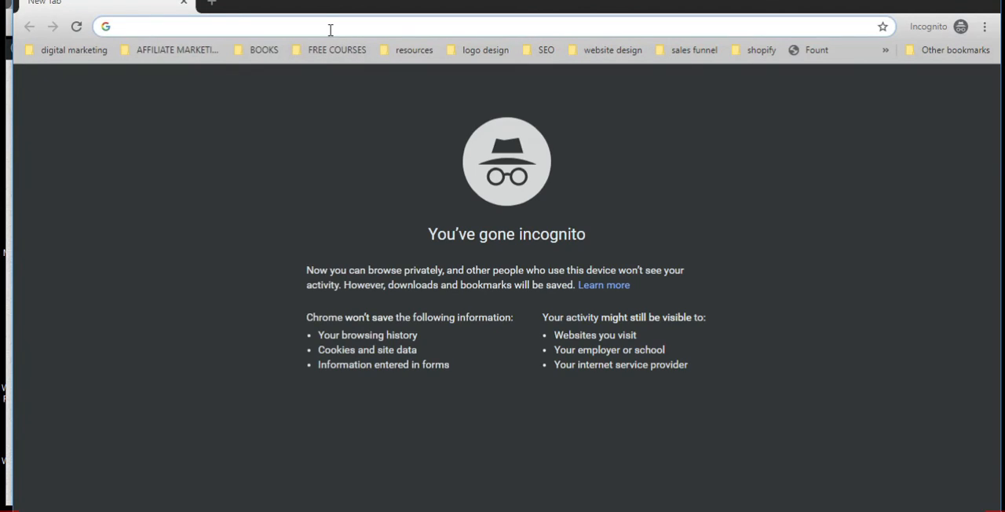
{"action": "key", "text": "ctrl+v"}
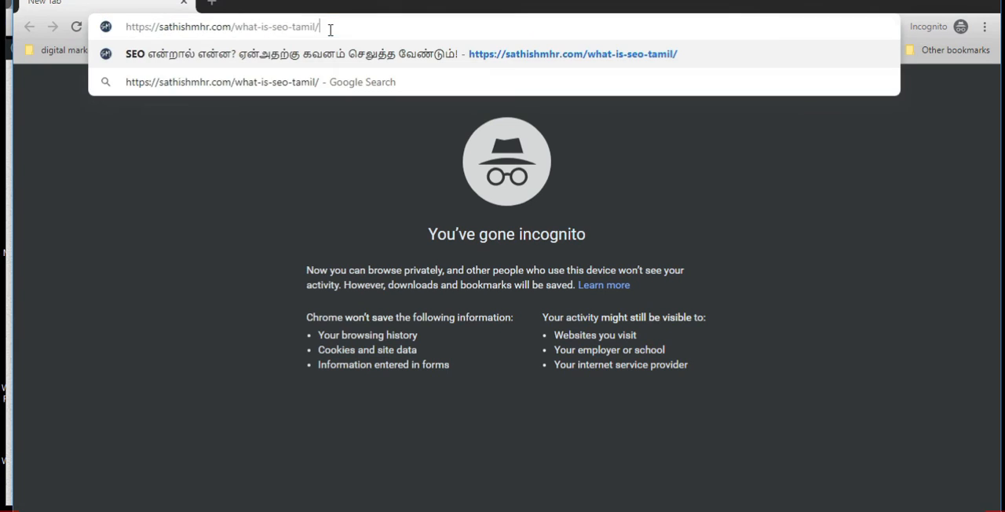
{"action": "key", "text": "Return"}
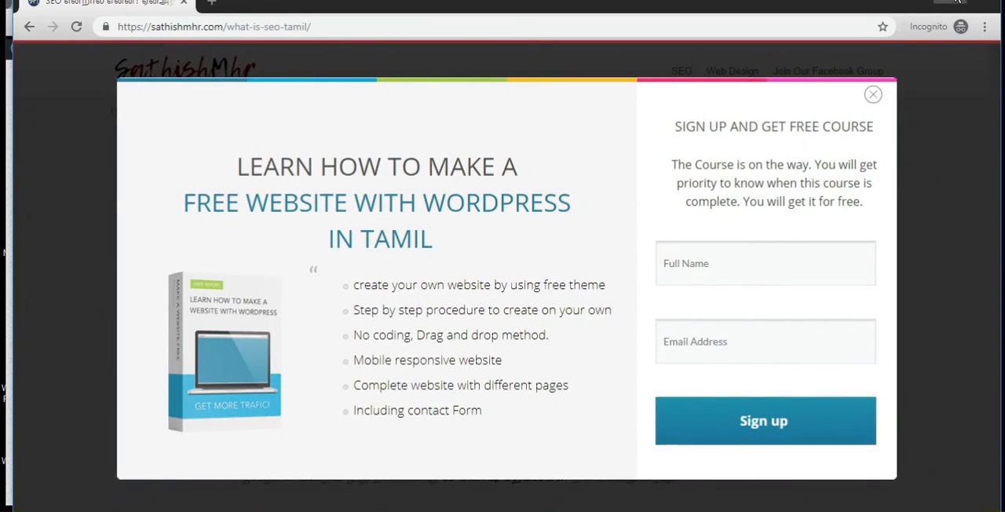
Maximize the incognito window, dismiss the sign-up popup, and check the progressbar from the article's start to its comment form and back.
{"action": "left_click", "coordinate": [956, 2]}
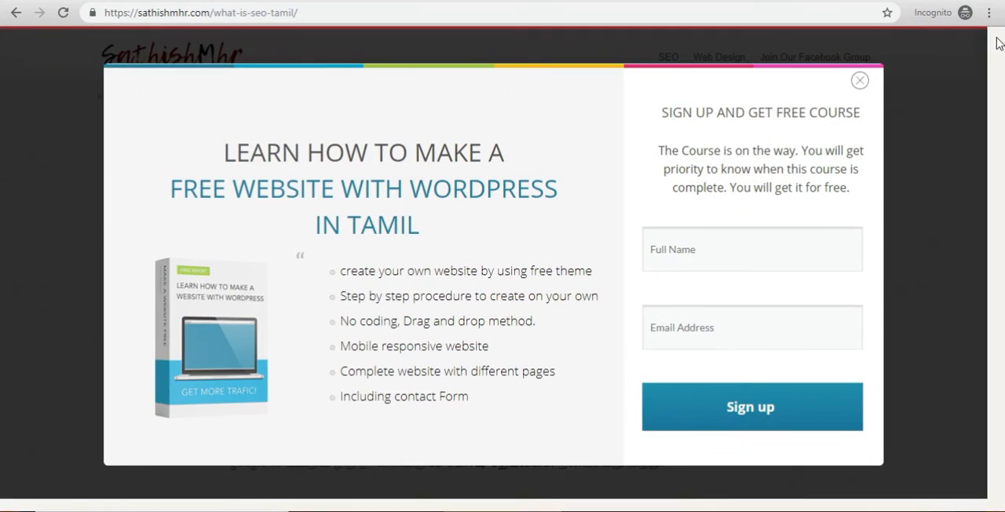
{"action": "left_click", "coordinate": [869, 87]}
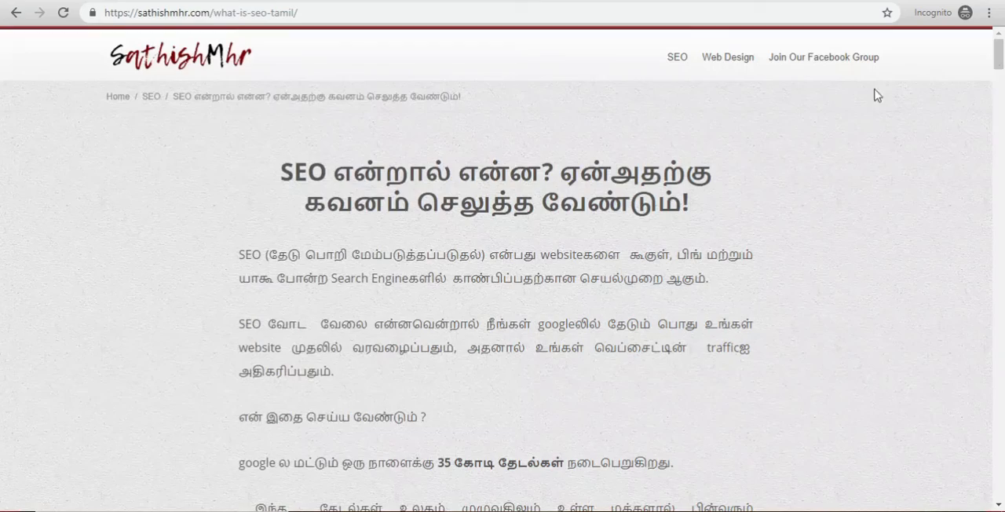
{"action": "left_click_drag", "start_coordinate": [998, 54], "coordinate": [1001, 477]}
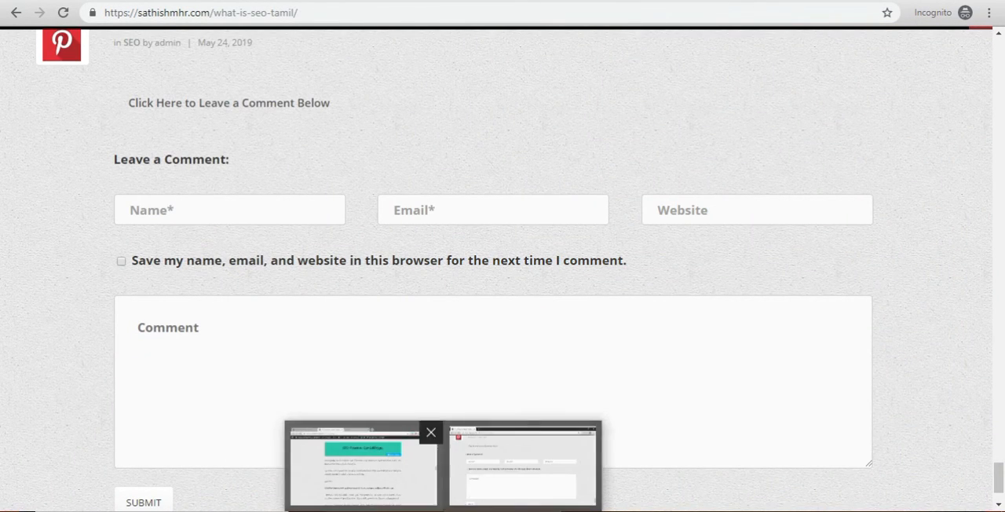
{"action": "left_click_drag", "start_coordinate": [1002, 456], "coordinate": [988, 41]}
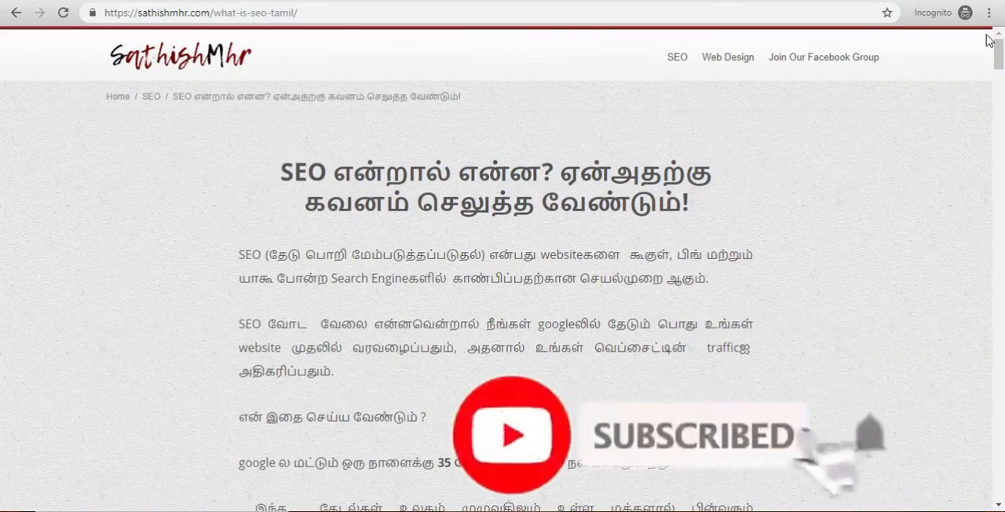